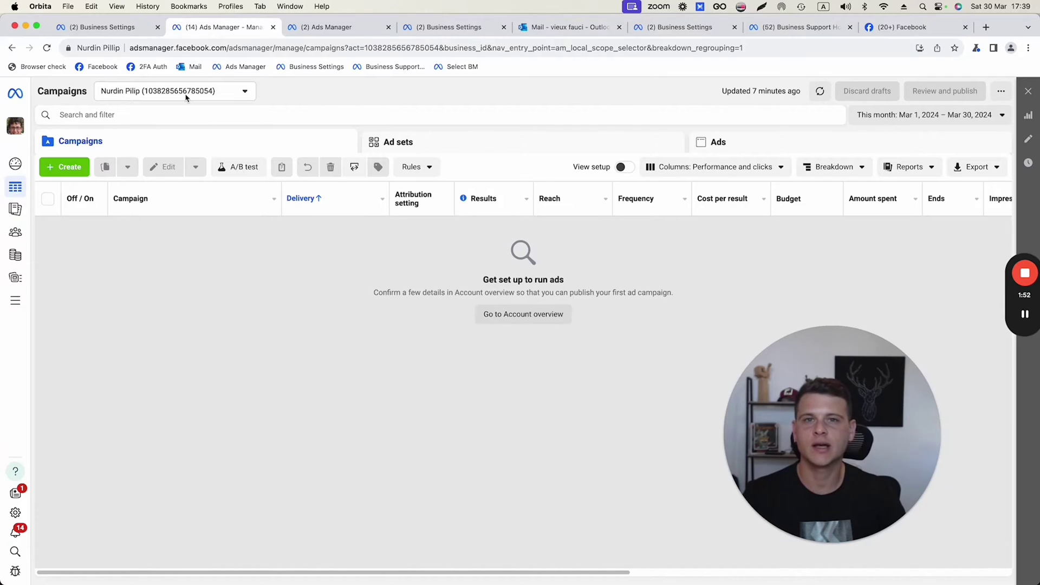
Step: Browse the ad account list, expanding it to show more accounts
left_click(230, 96)
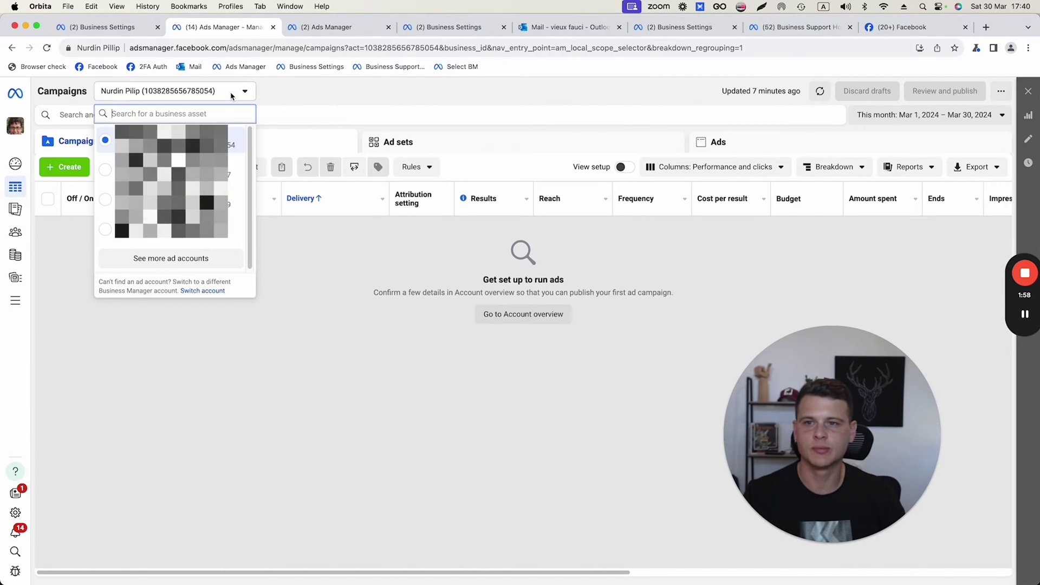
left_click(175, 258)
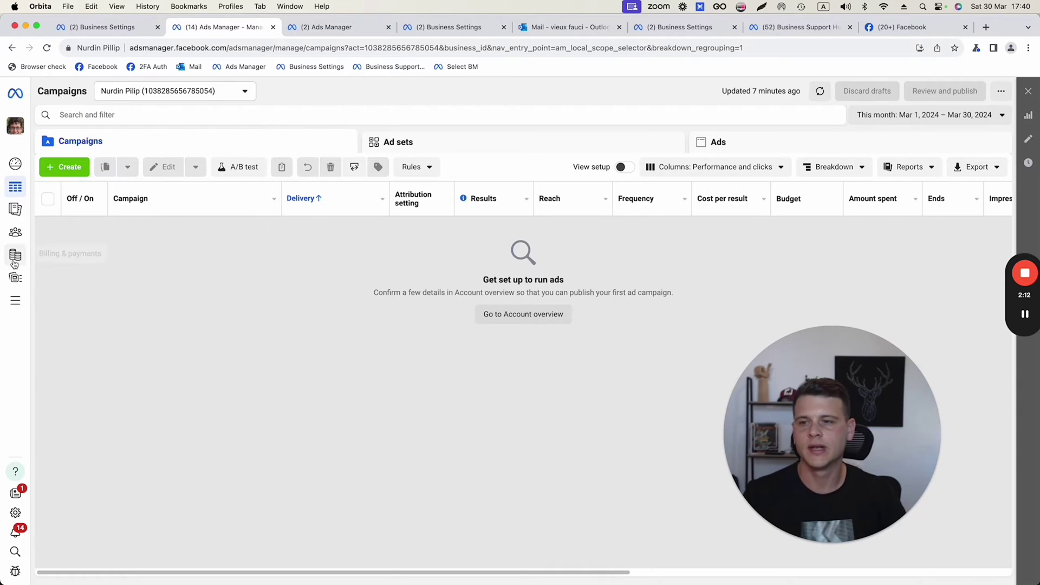
mouse_move(25, 247)
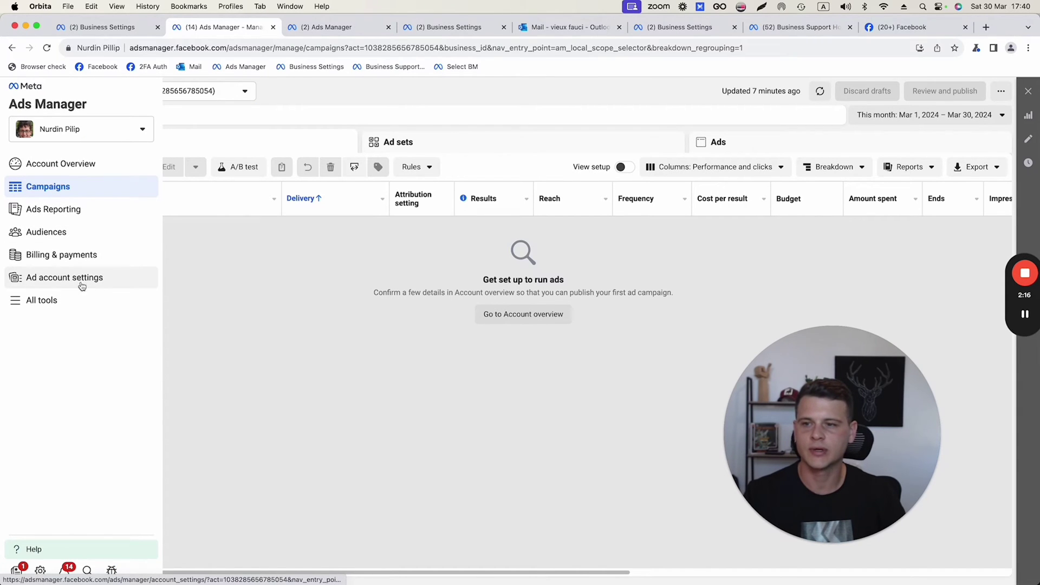
Step: Go to Ad account settings, scroll through the ad account roles, and choose Add people
left_click(61, 278)
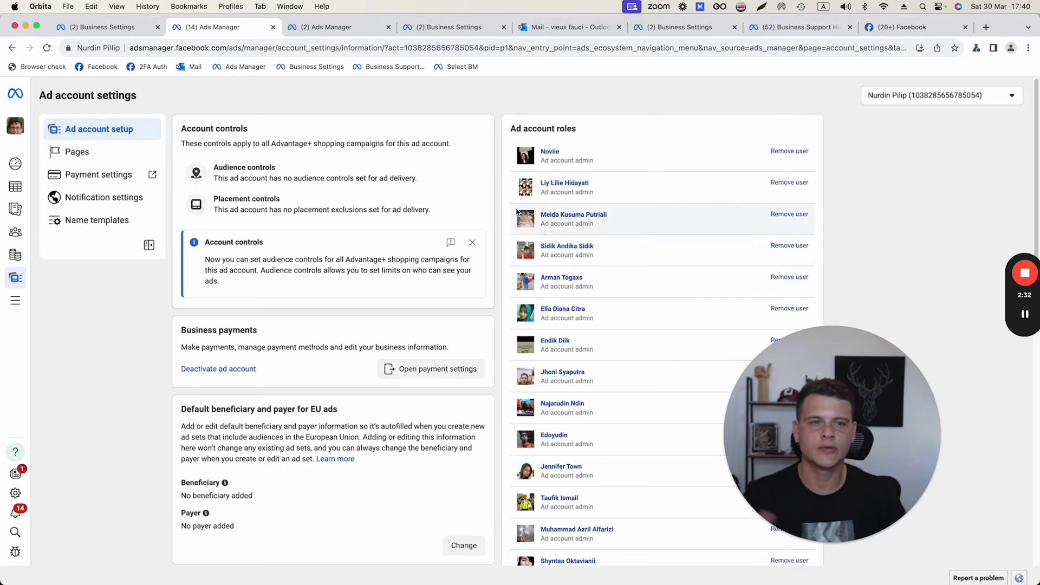
left_click_drag(777, 346, 126, 339)
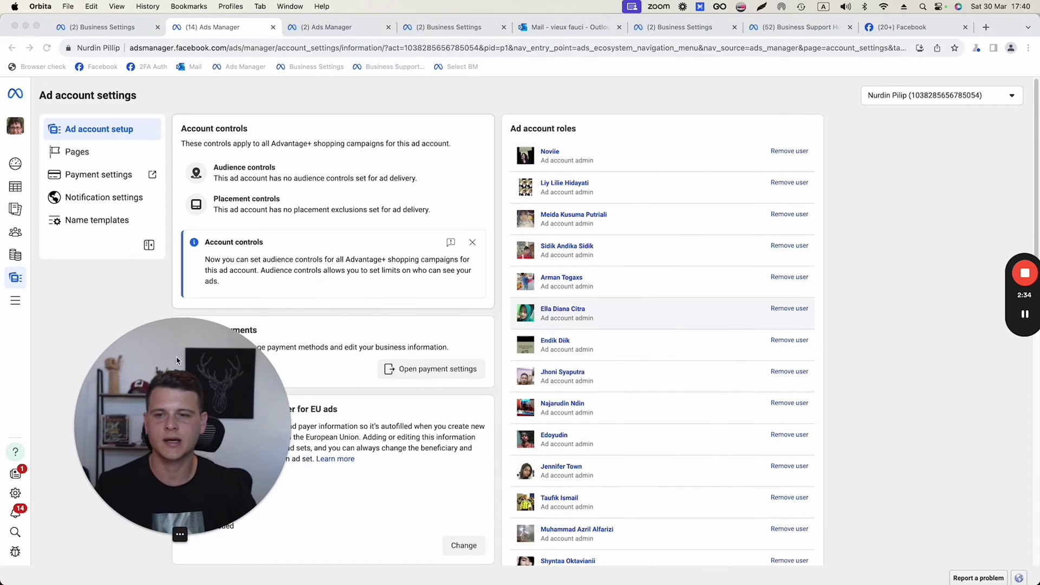
scroll(598, 146, "down", 2)
scroll(597, 147, "up", 2)
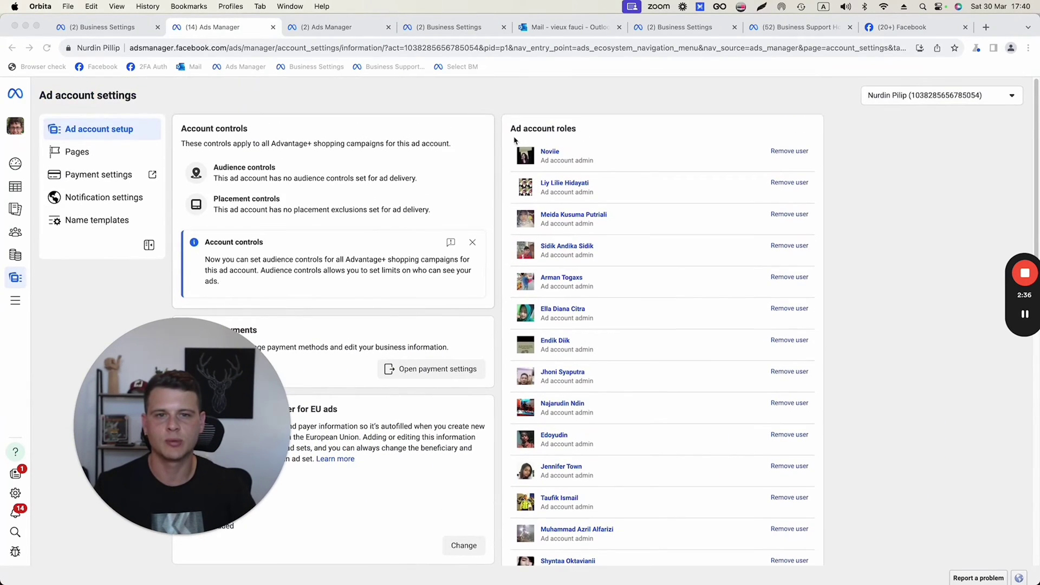
scroll(554, 171, "down", 2)
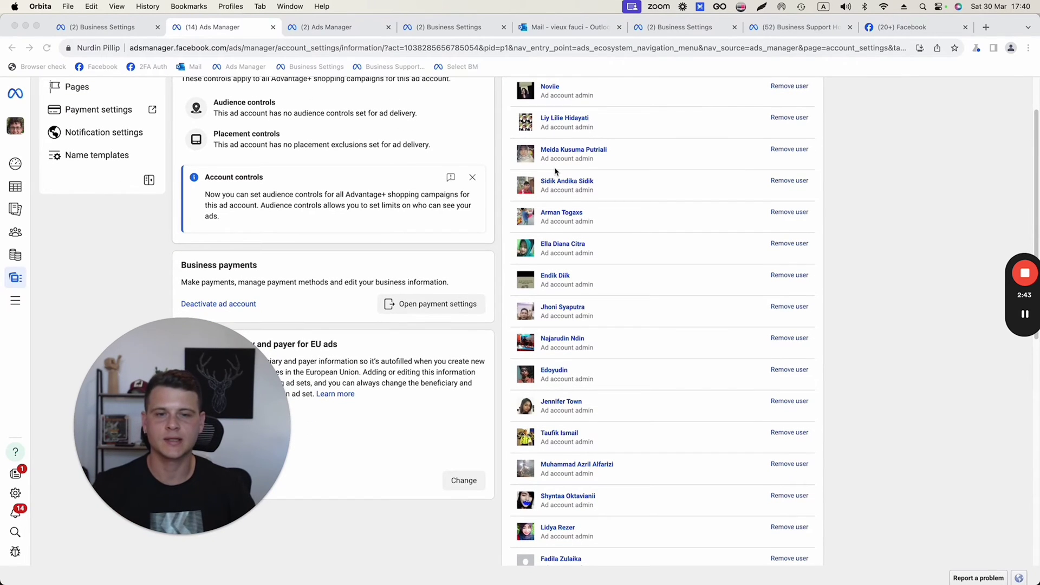
scroll(553, 170, "down", 5)
scroll(616, 217, "down", 4)
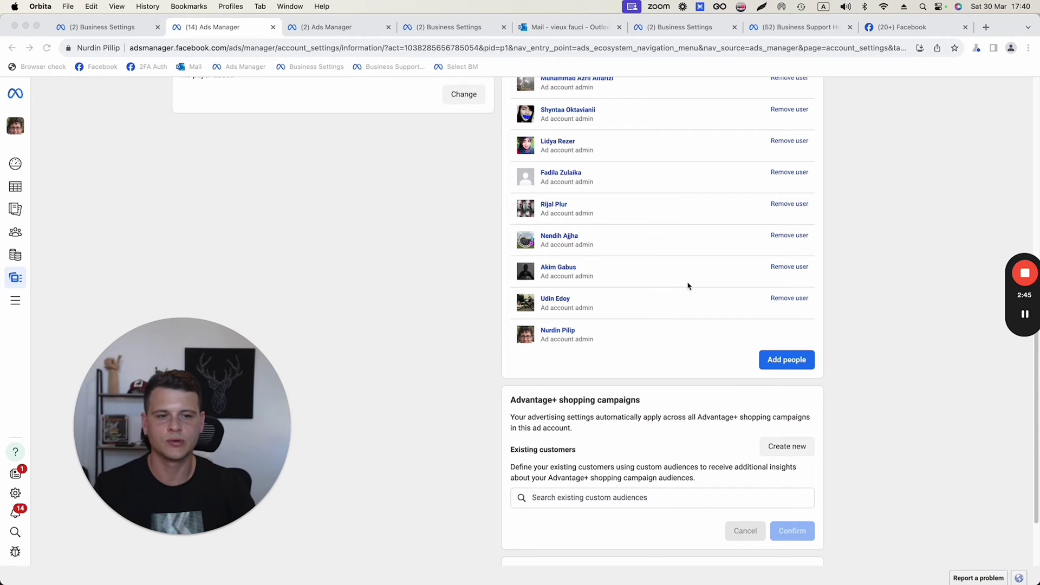
left_click(785, 360)
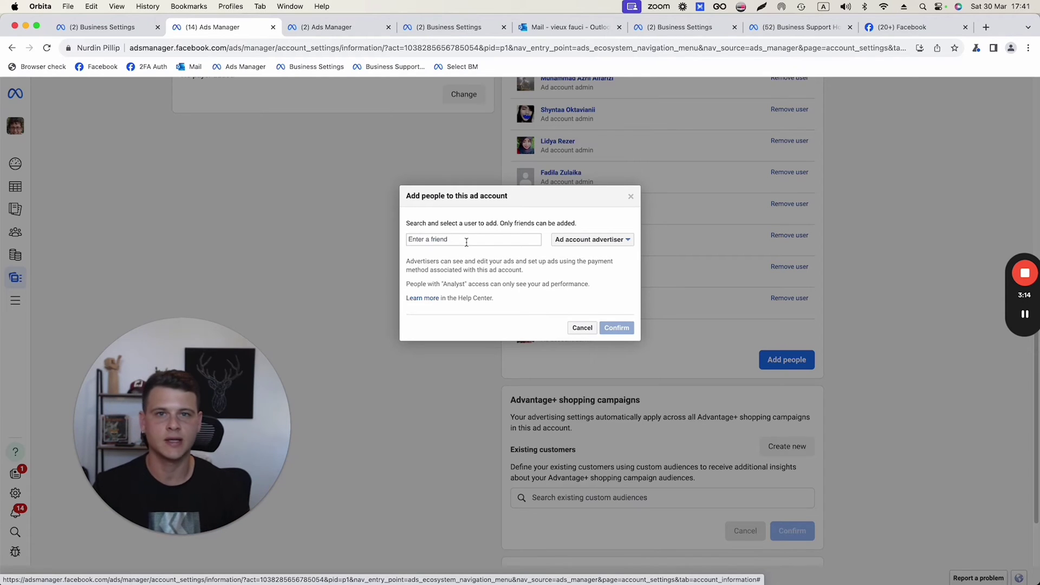
Step: Search for the friend by name, select them, and assign the Ad account analyst role
left_click(467, 240)
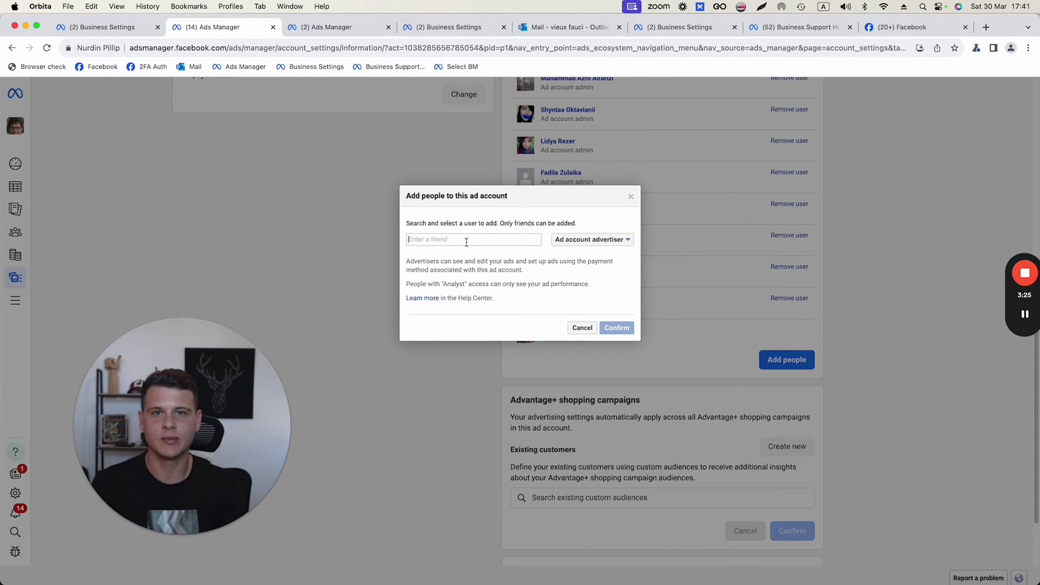
type("diana")
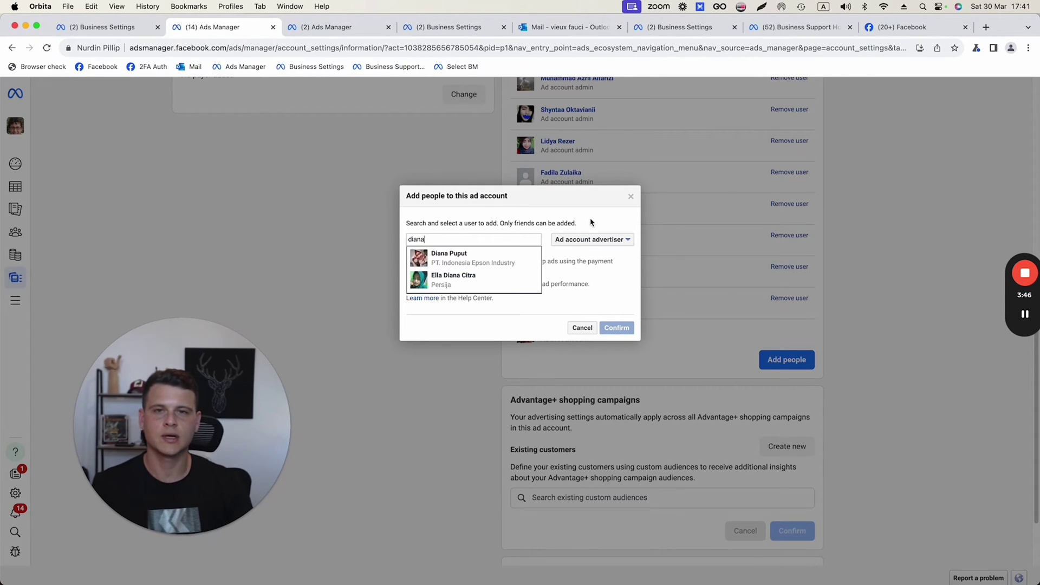
left_click(464, 265)
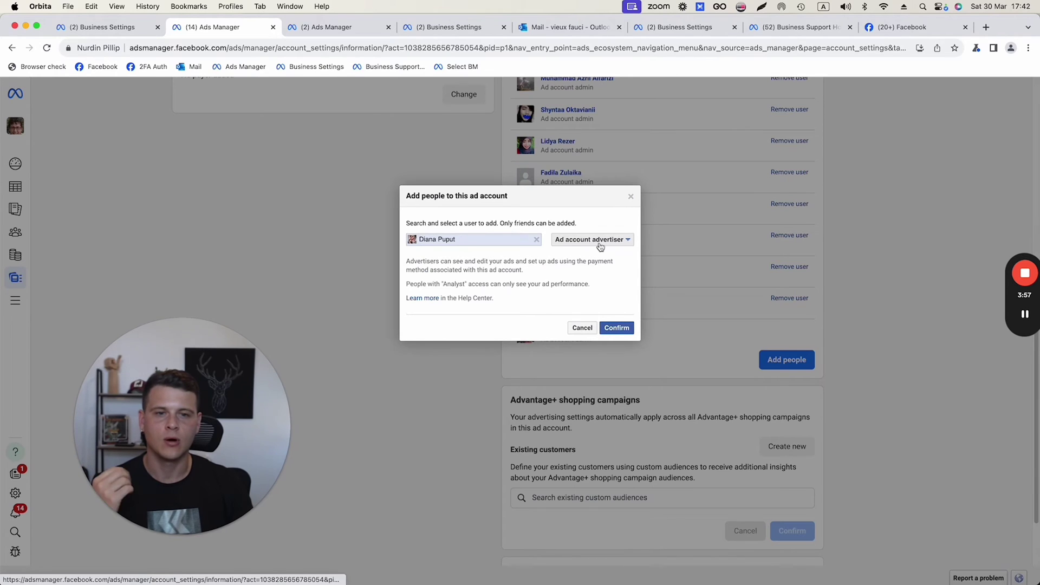
left_click(600, 247)
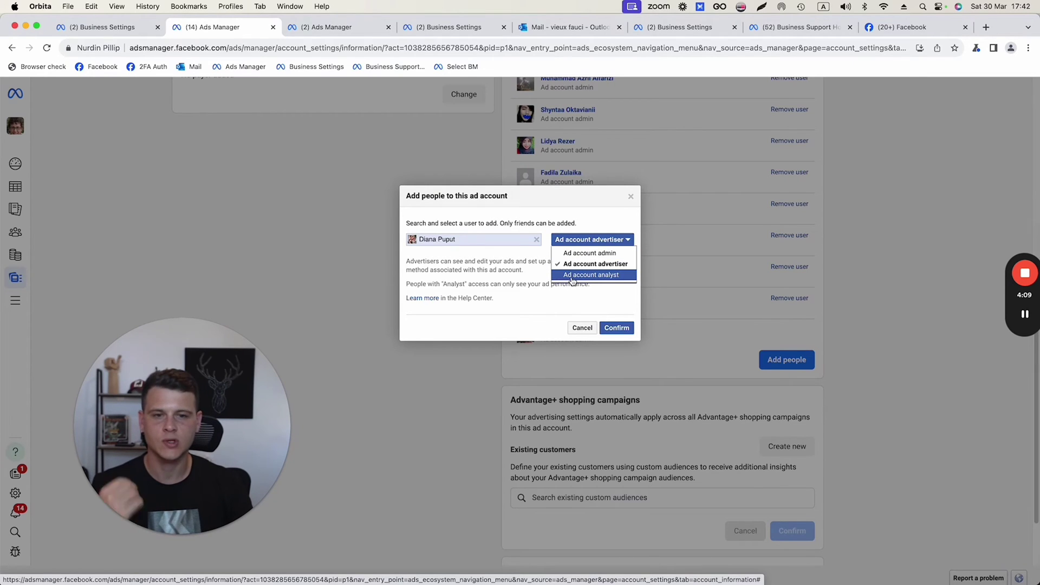
left_click(570, 279)
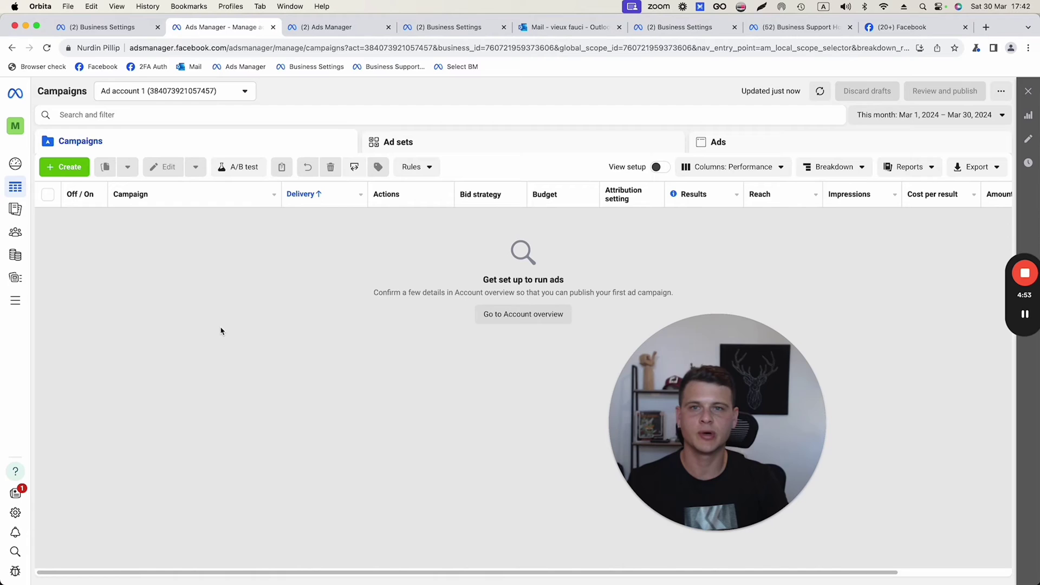
Step: Switch to Ad account 1 and bring up its ad account settings
mouse_move(16, 255)
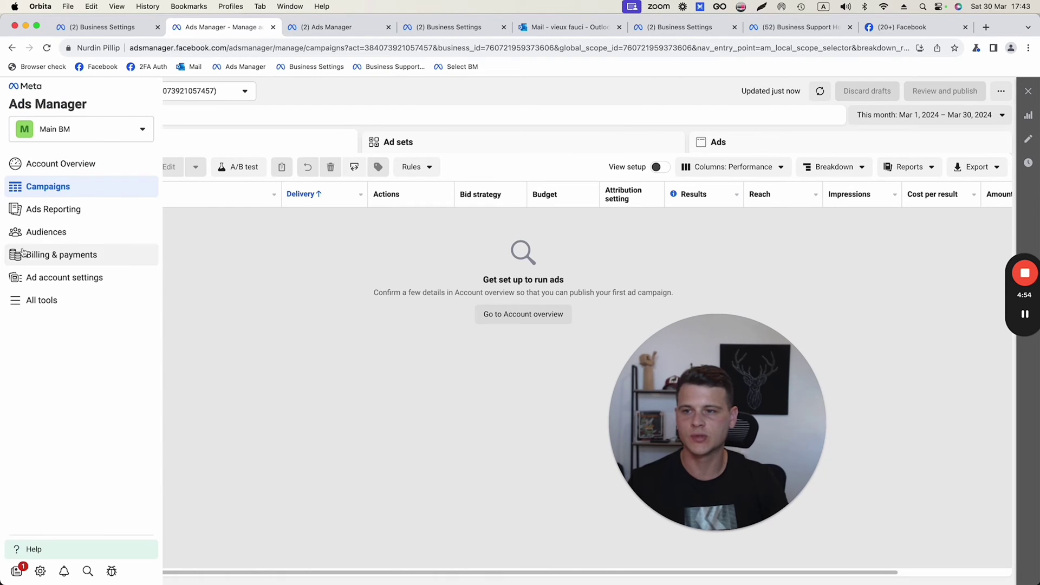
left_click(52, 281)
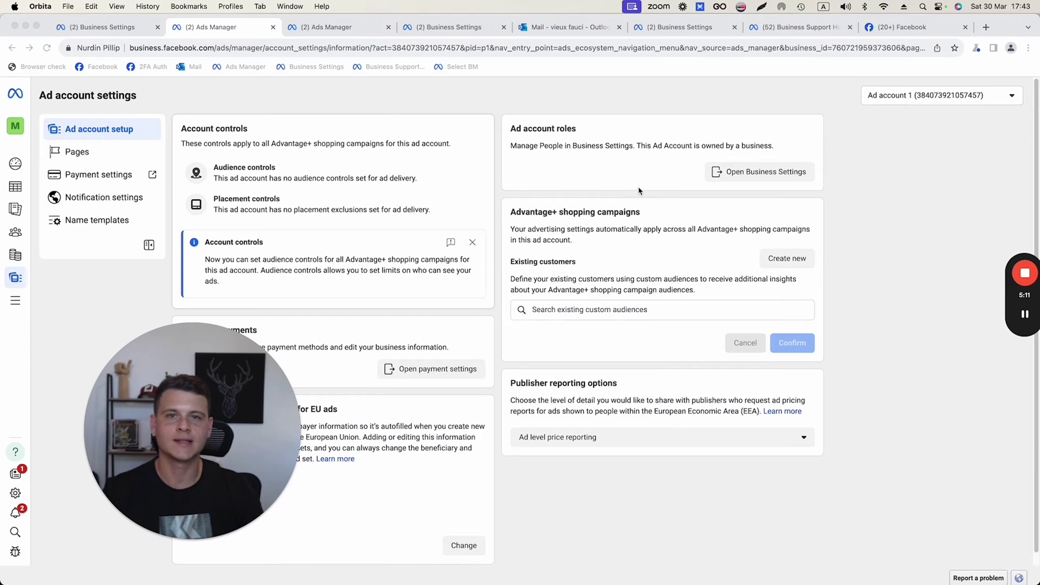
left_click(710, 184)
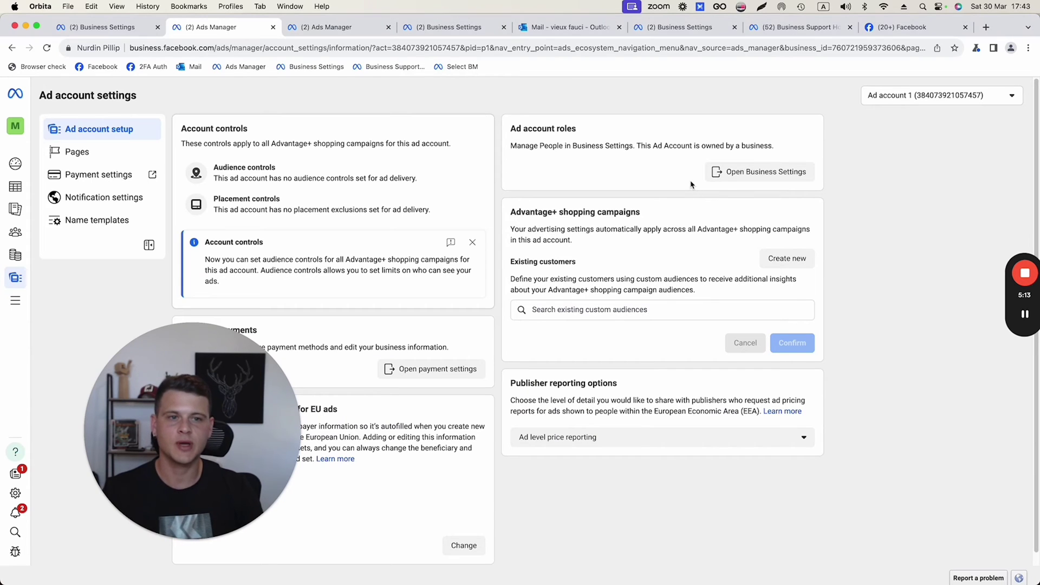
Step: In Business Settings, go to Users > People and start inviting a new person
left_click(733, 177)
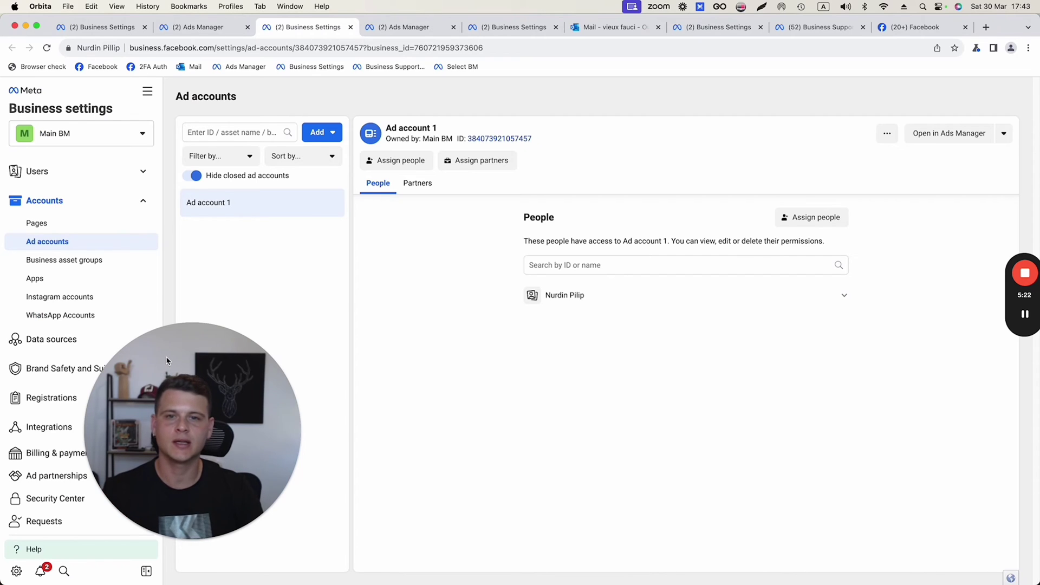
left_click_drag(168, 363, 838, 380)
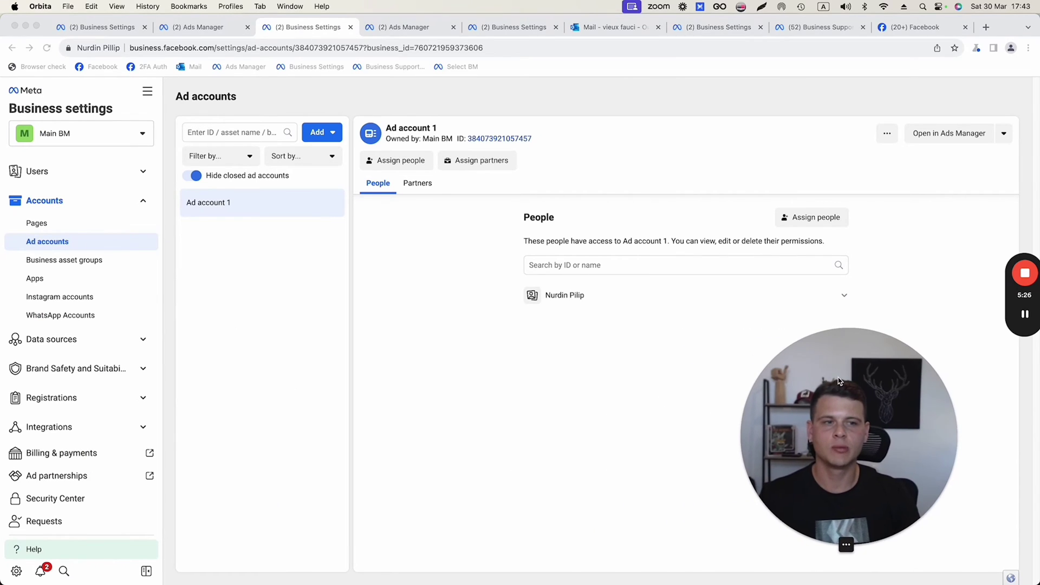
left_click(314, 327)
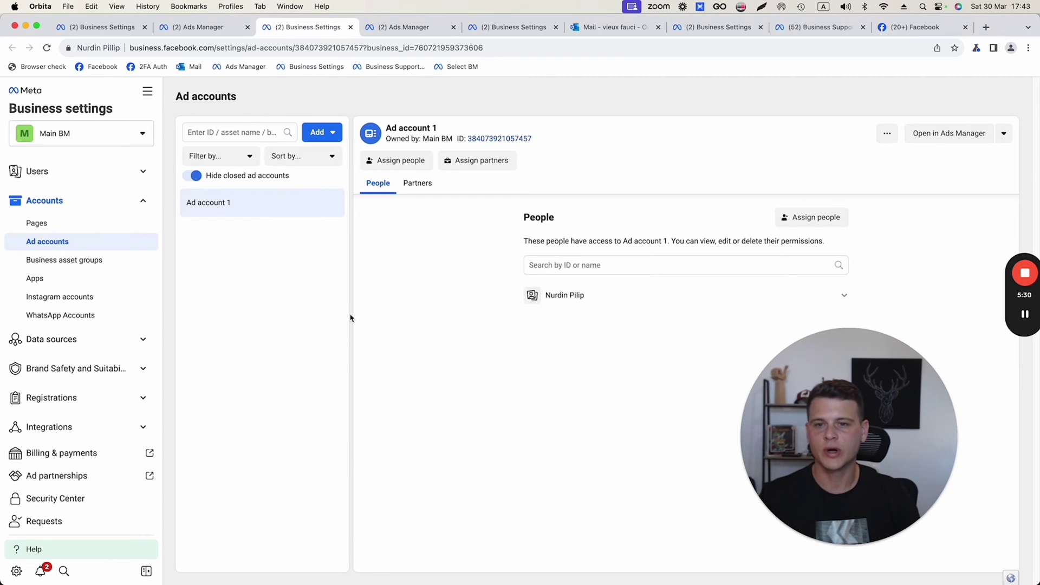
left_click(43, 174)
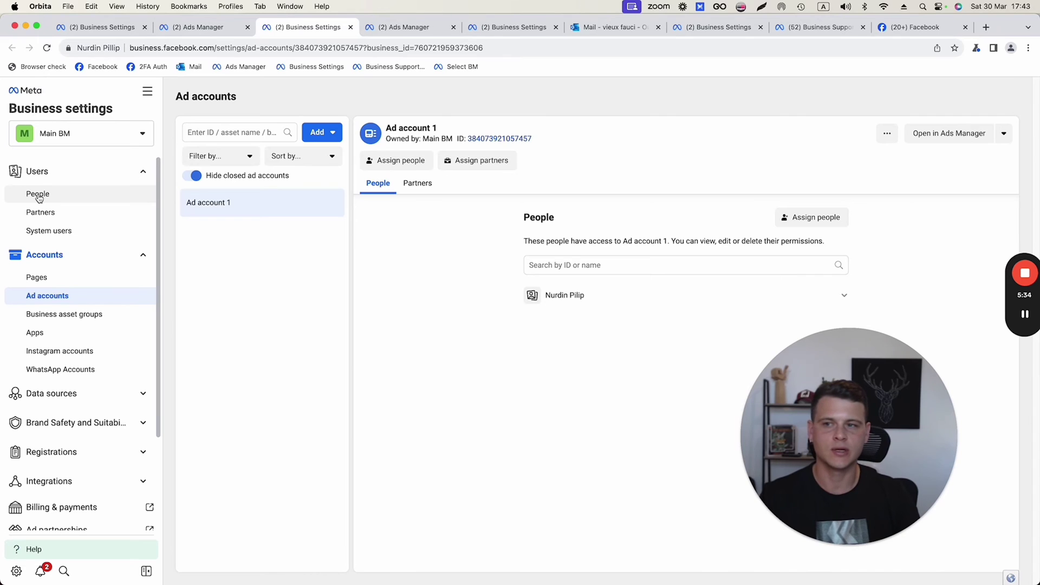
left_click(39, 196)
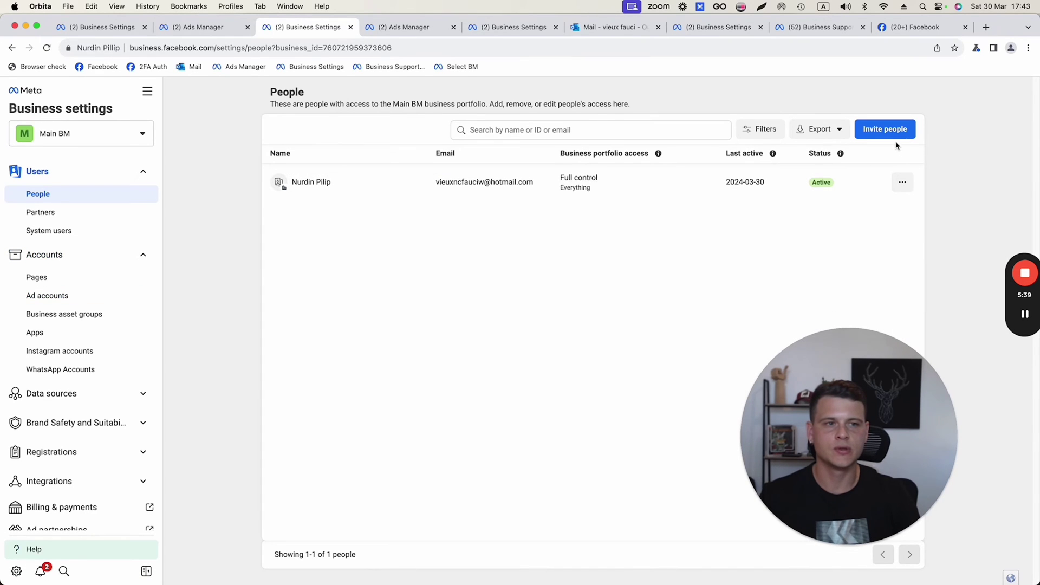
left_click(894, 132)
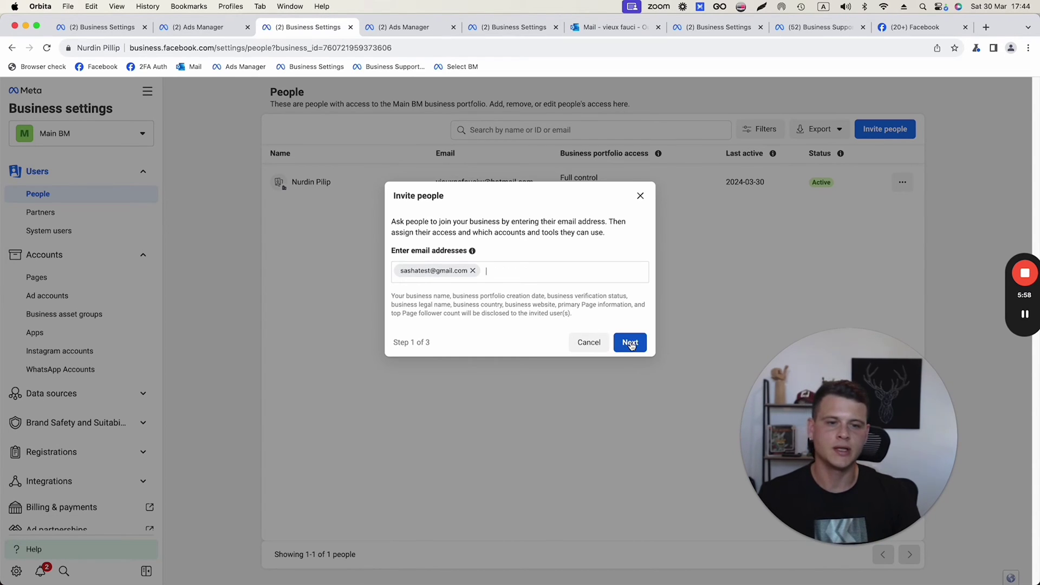
Step: Submit the invitee's email and keep Basic partial access, with full business control left off
left_click(630, 342)
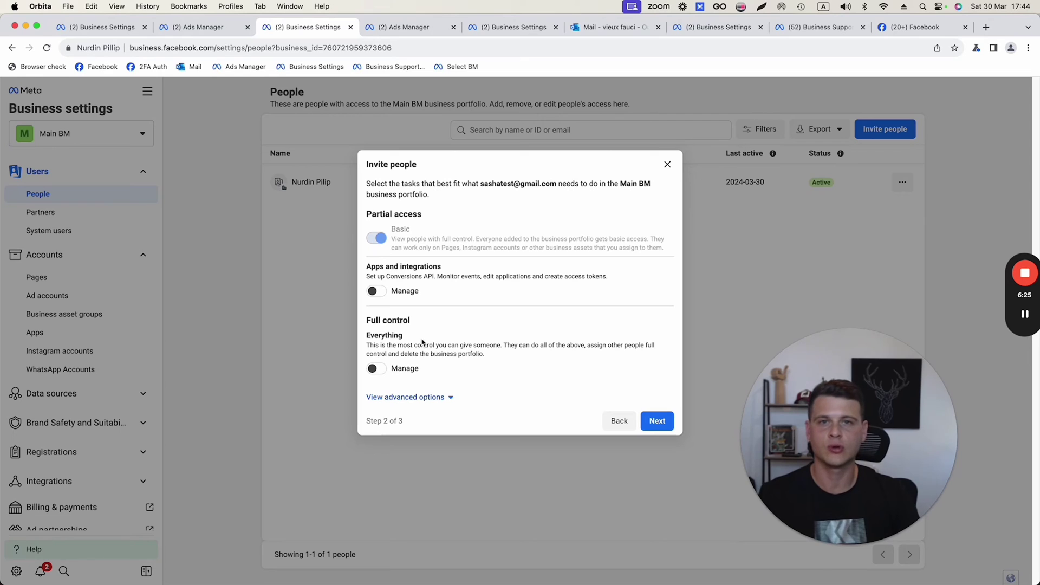
left_click(378, 368)
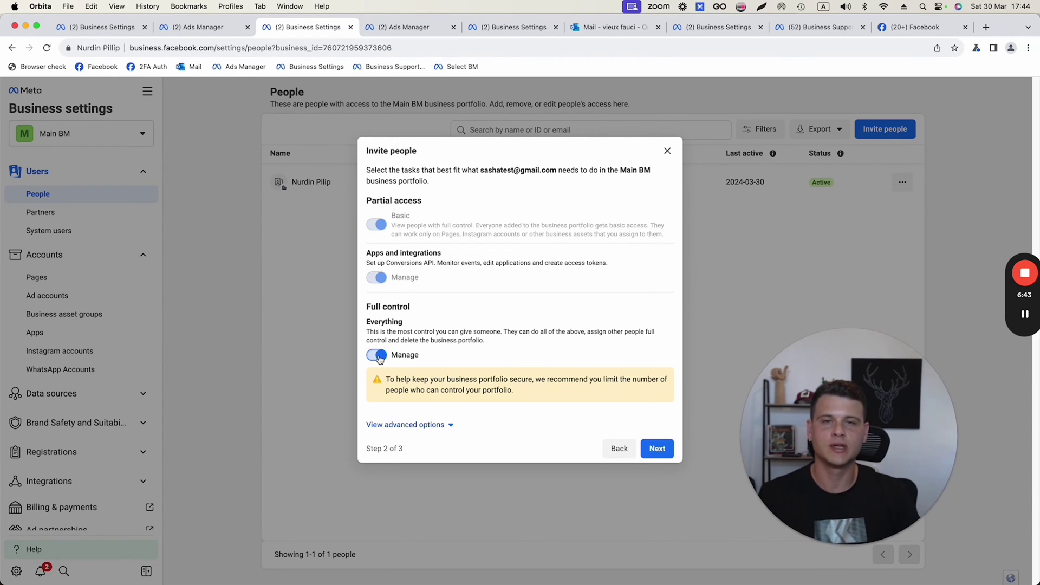
left_click(377, 356)
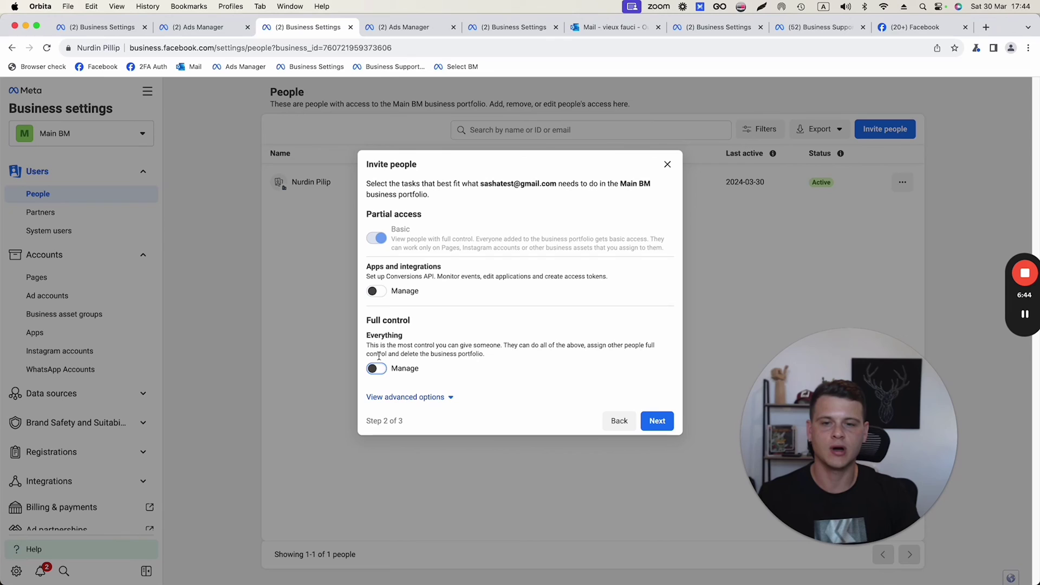
left_click(656, 419)
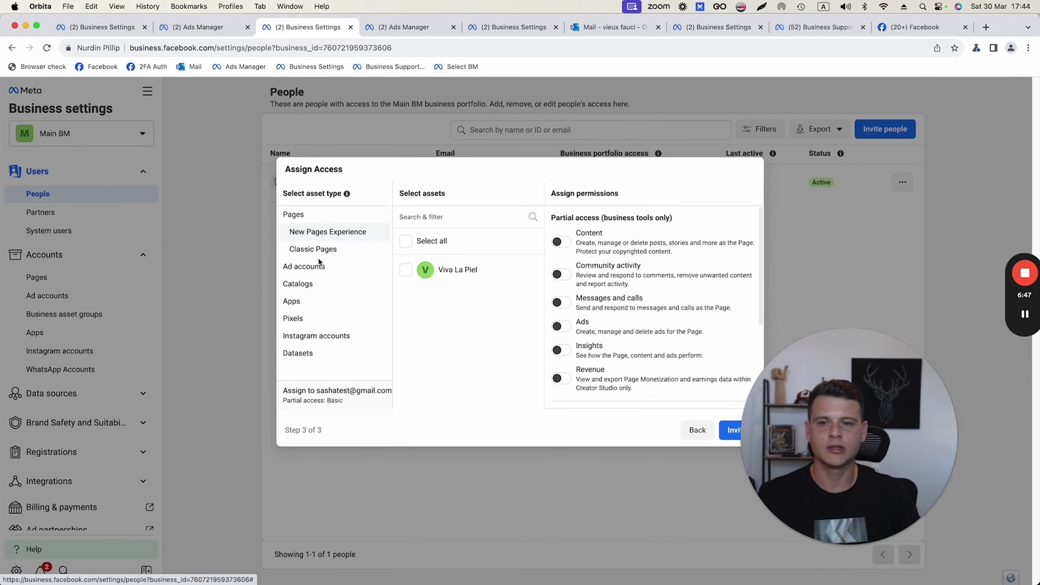
Step: Share Ad account 1 with the invitee, enabling Manage campaigns and Manage ad accounts
left_click(306, 272)
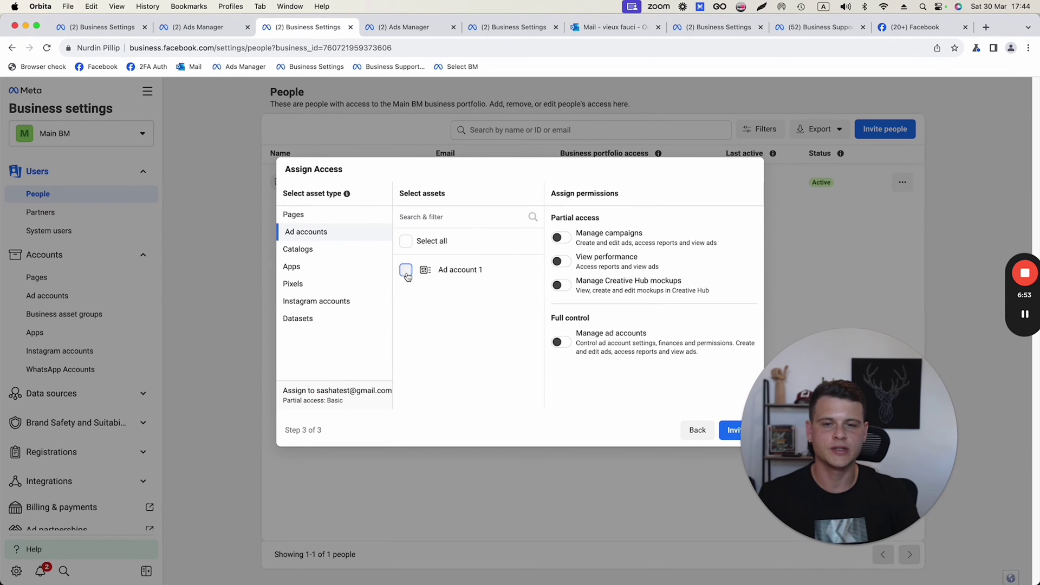
left_click(405, 270)
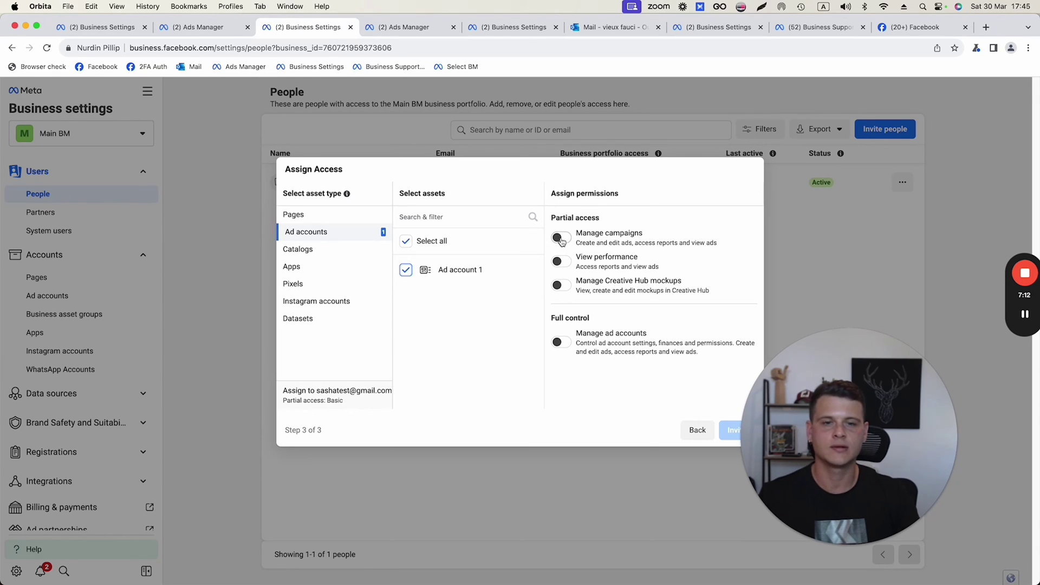
left_click(561, 238)
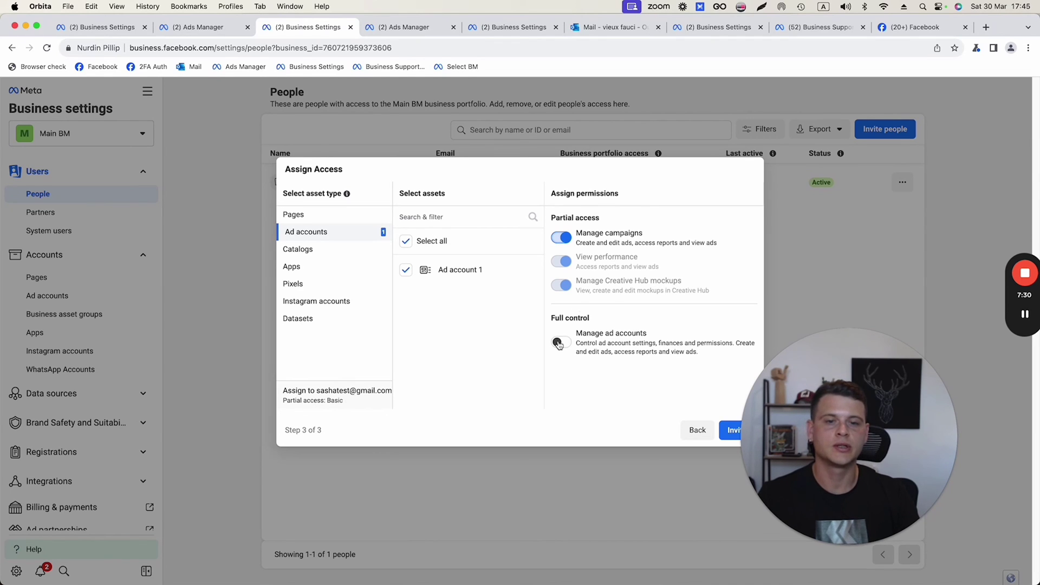
left_click(558, 343)
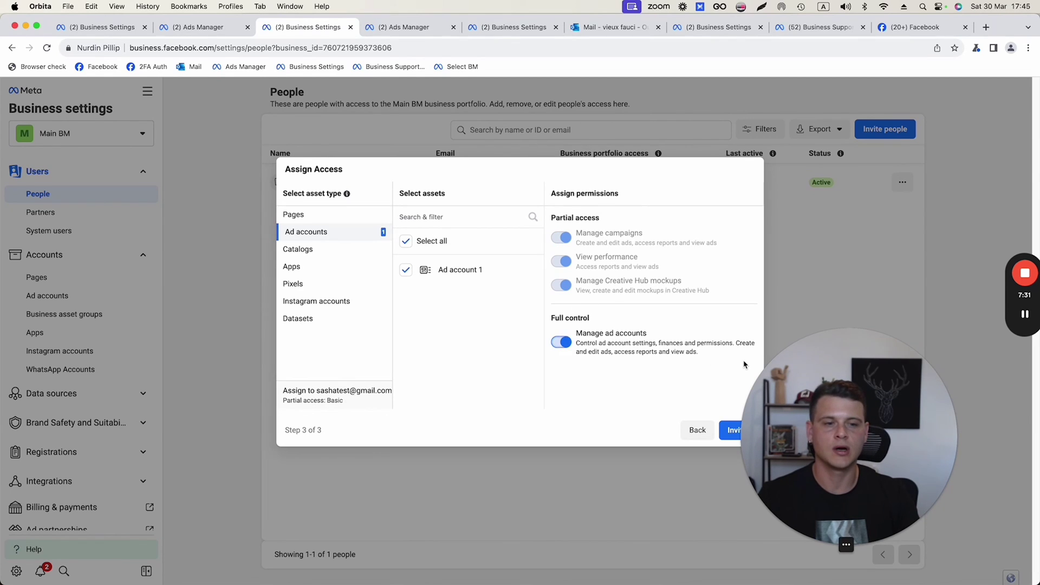